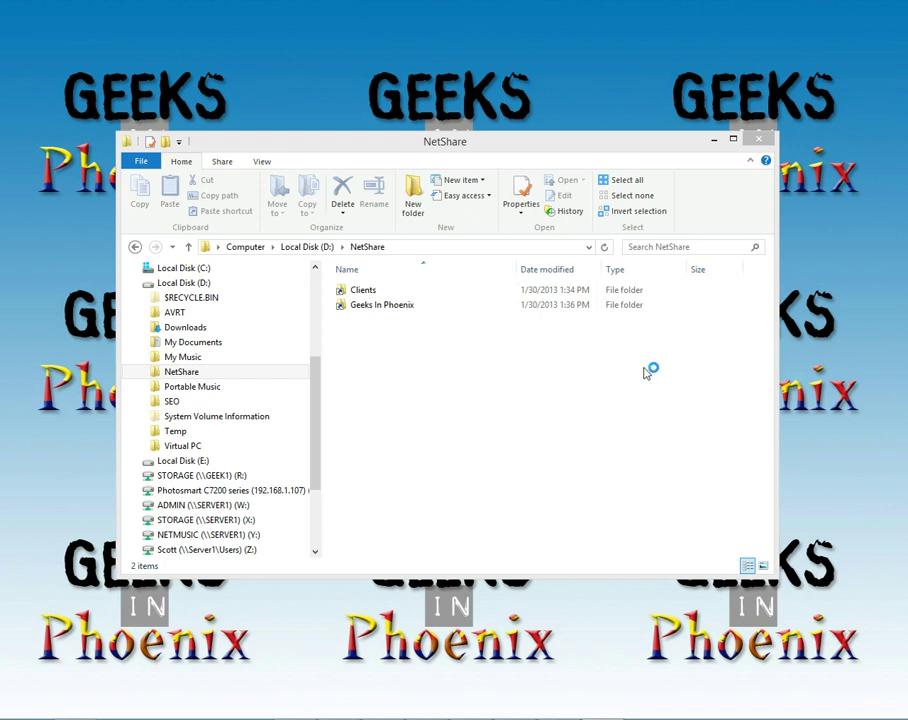
# Create a new folder named 'Websites' in the NetShare folder
pyautogui.click(510, 148)
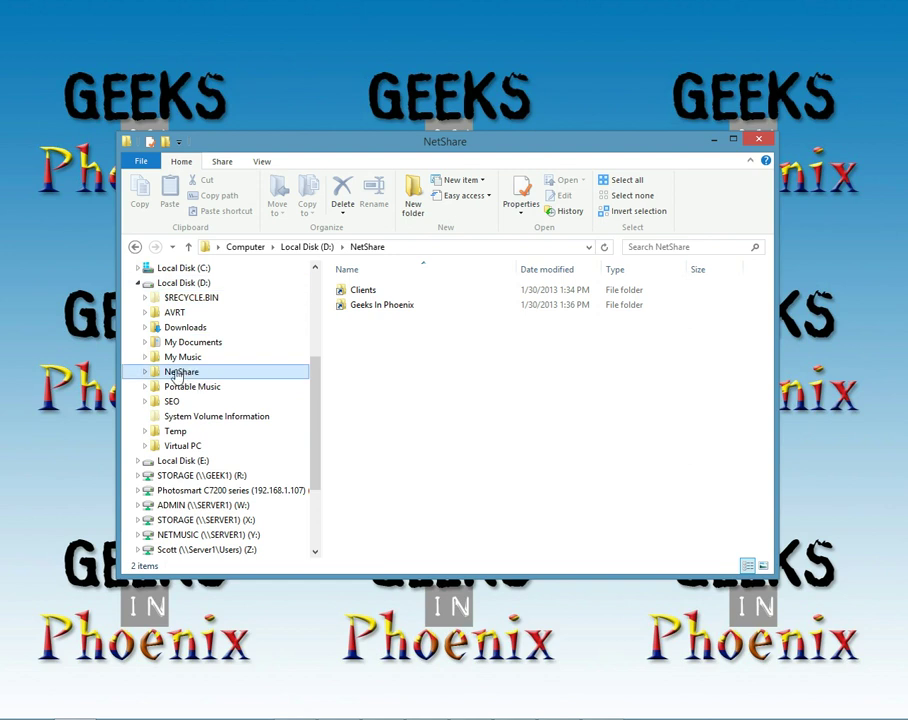
pyautogui.rightClick(387, 383)
pyautogui.moveTo(512, 559)
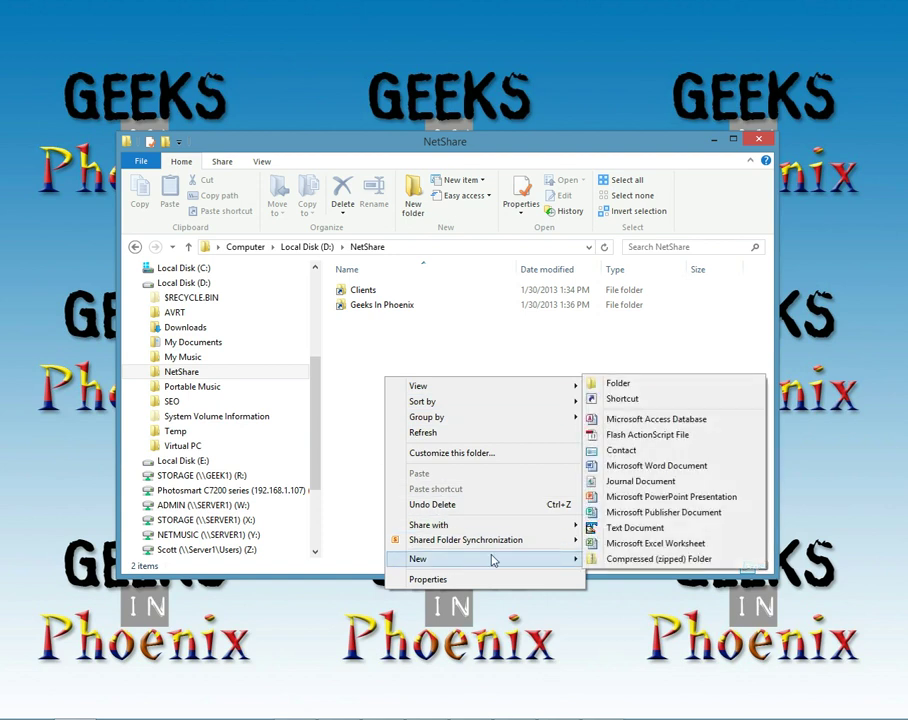
pyautogui.click(614, 384)
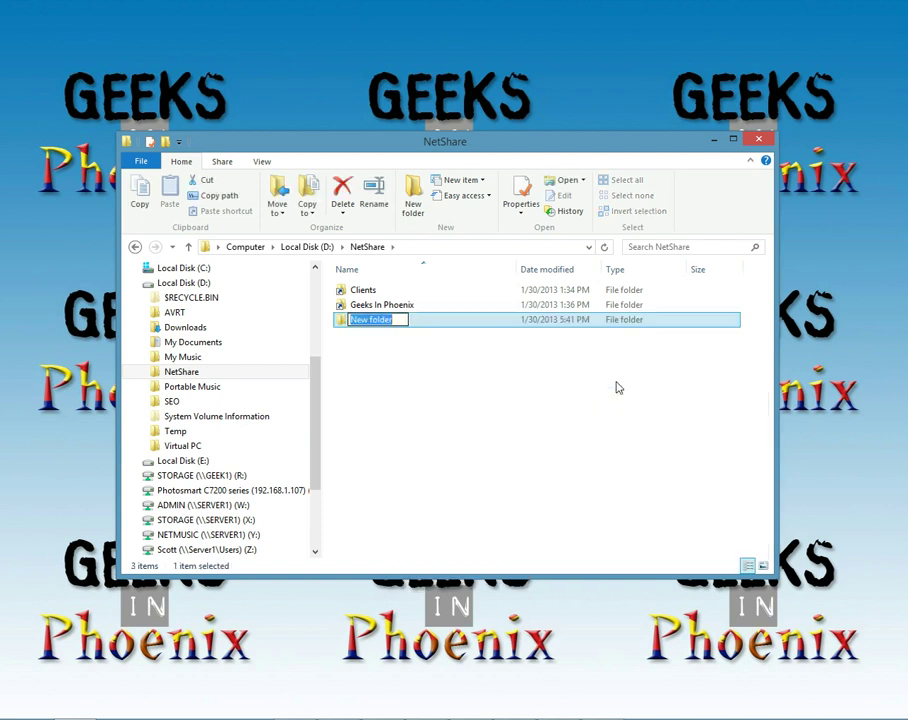
pyautogui.write('Webs')
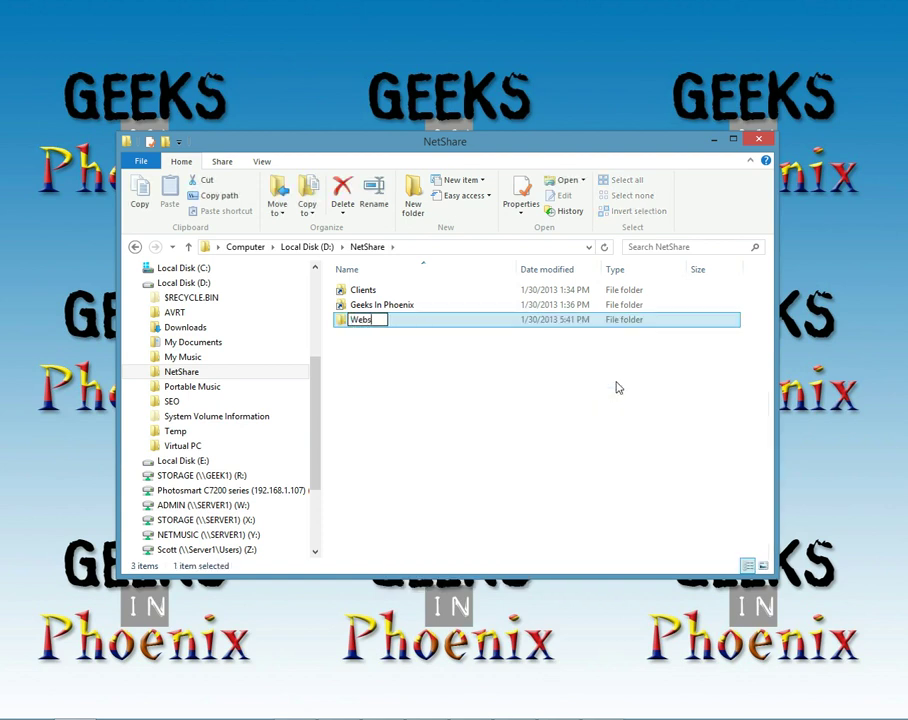
pyautogui.write('ites')
pyautogui.press('Return')
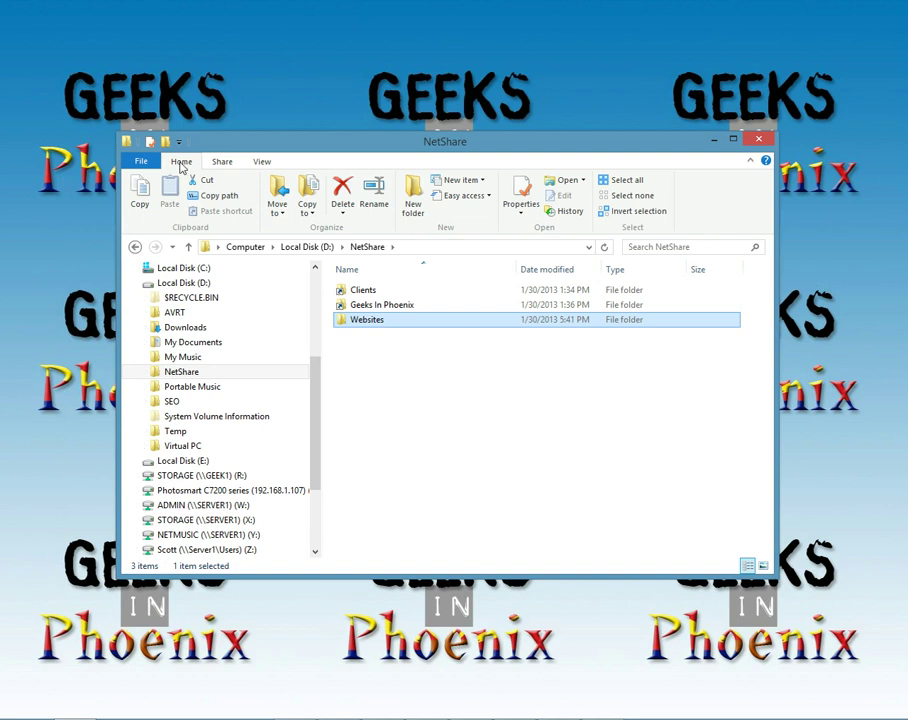
# Include the Websites folder in the Projects library, then deselect it
pyautogui.click(479, 199)
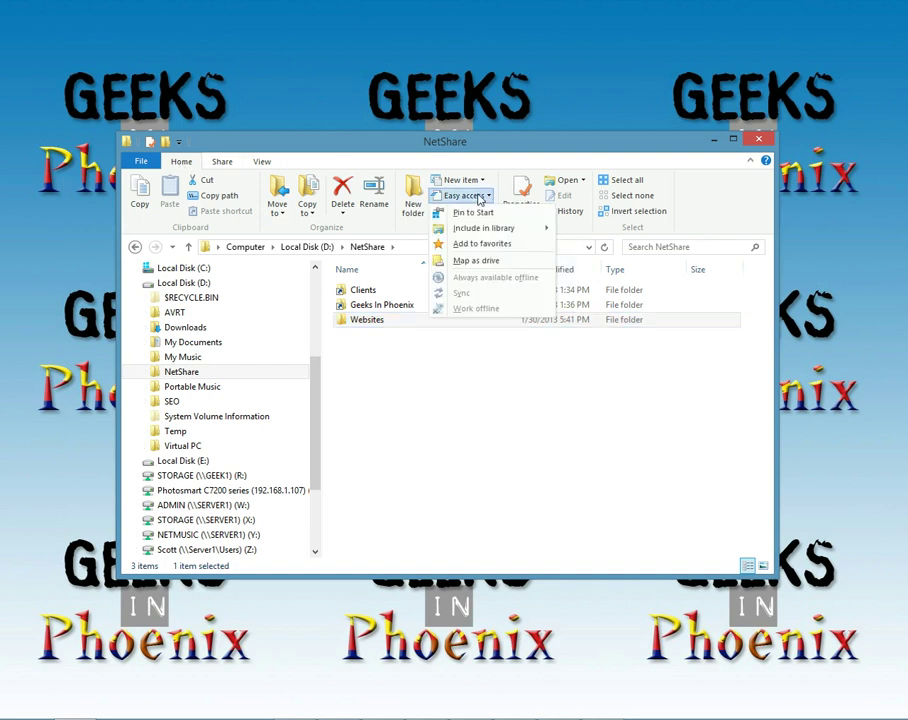
pyautogui.moveTo(500, 228)
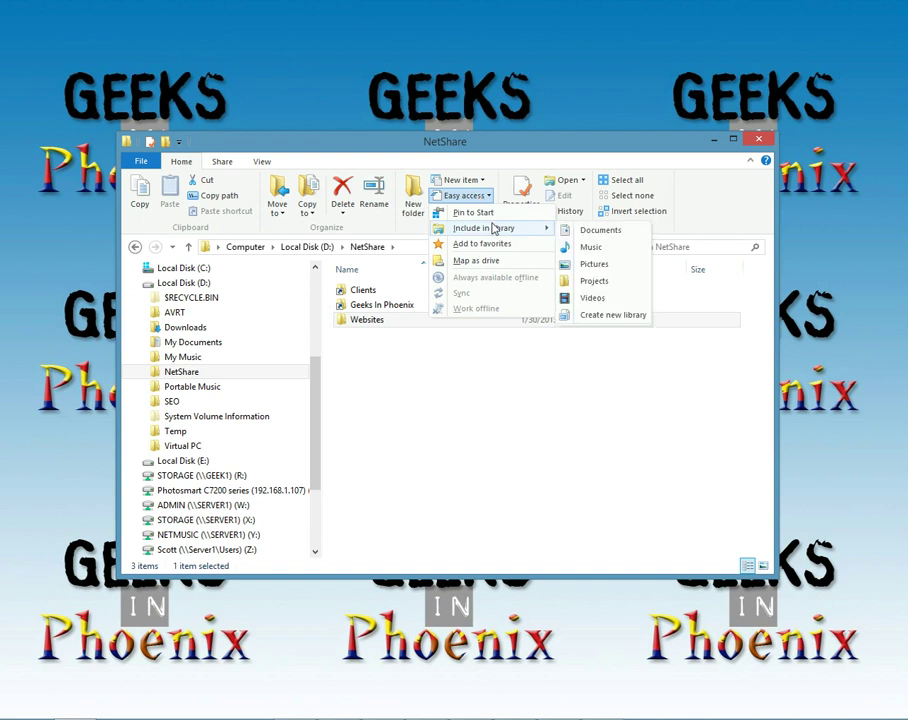
pyautogui.click(594, 281)
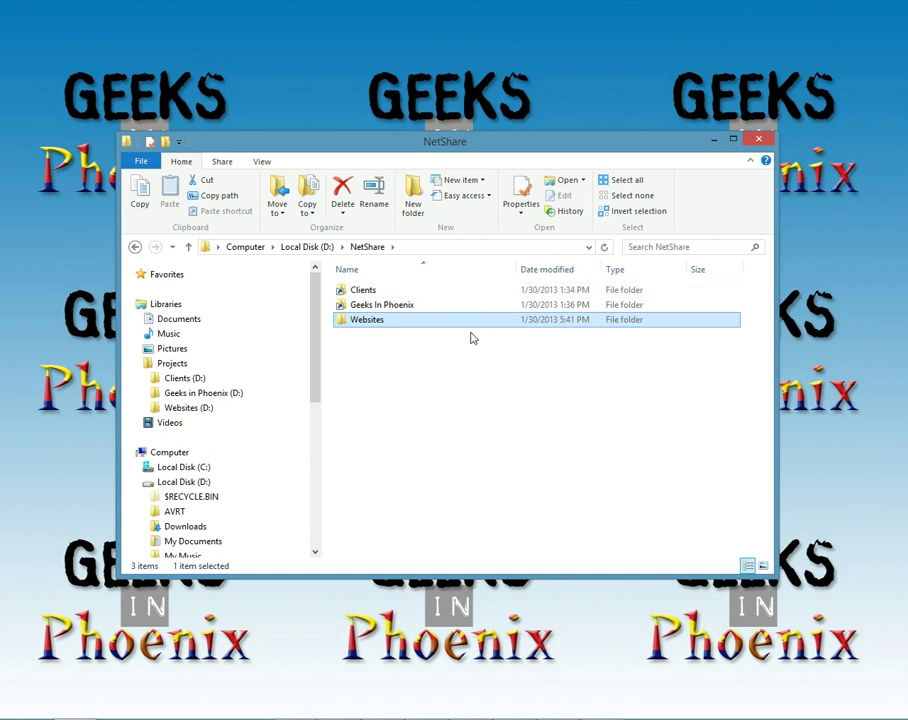
pyautogui.click(382, 349)
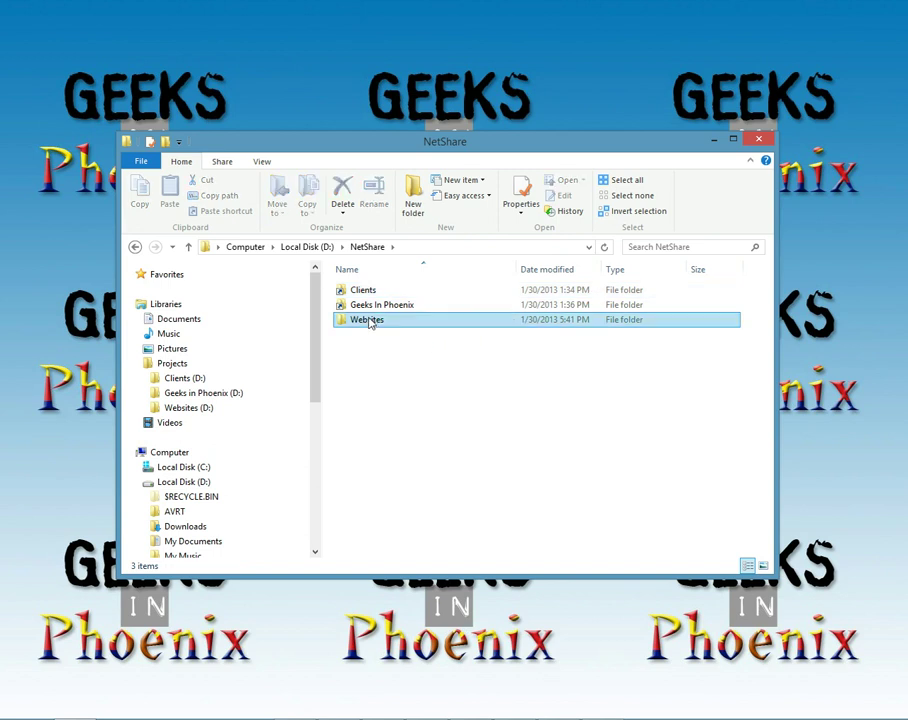
# Delete the Websites folder from NetShare, leaving Clients and Geeks In Phoenix
pyautogui.click(370, 321)
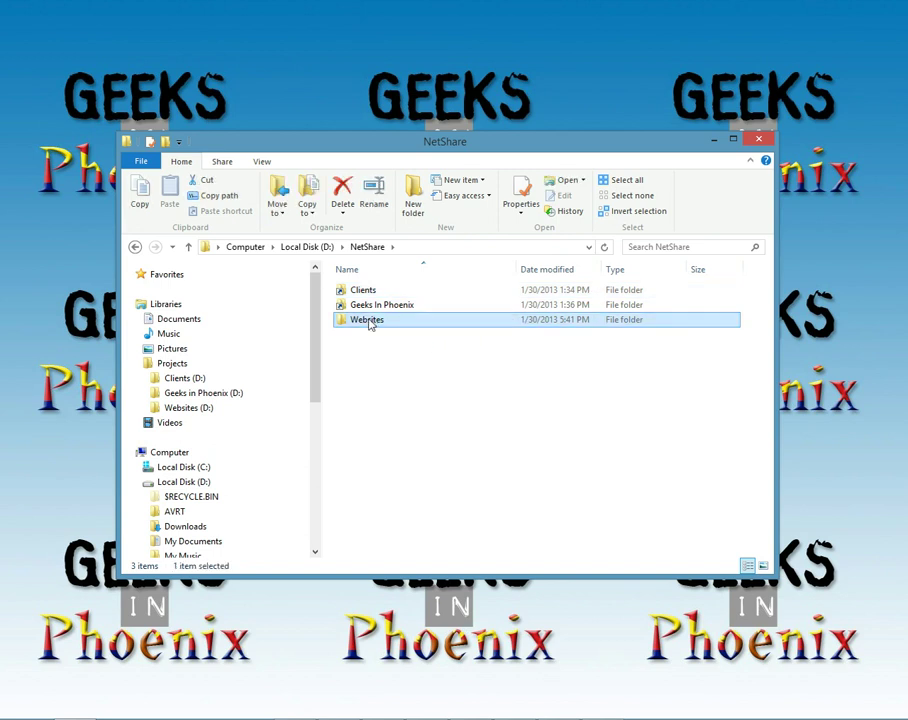
pyautogui.rightClick(369, 322)
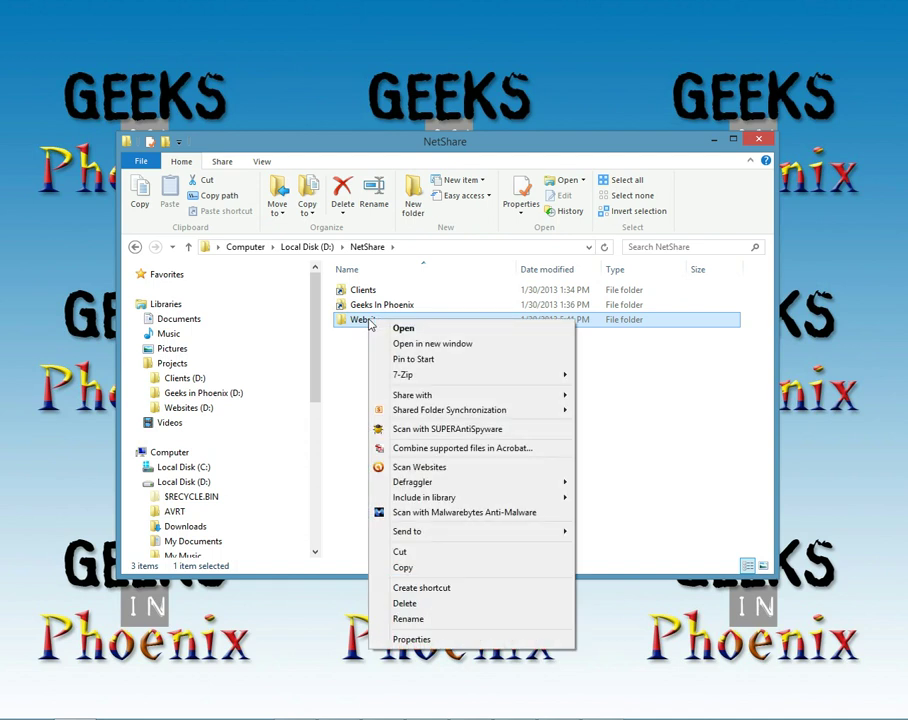
pyautogui.click(405, 604)
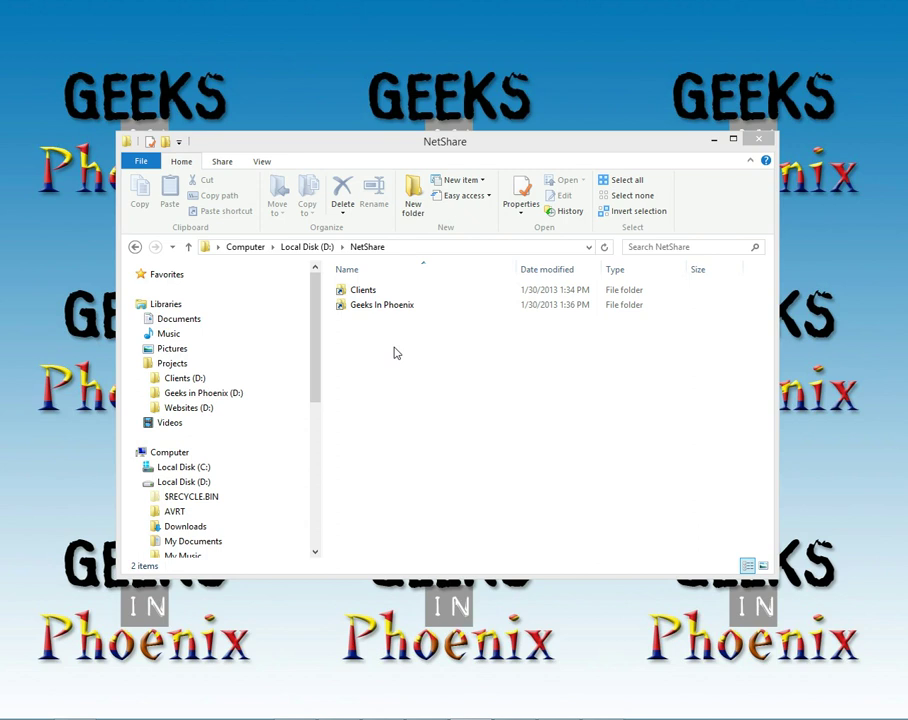
# Launch Command Prompt (Admin) and position it over the Explorer window
pyautogui.press('super+x')
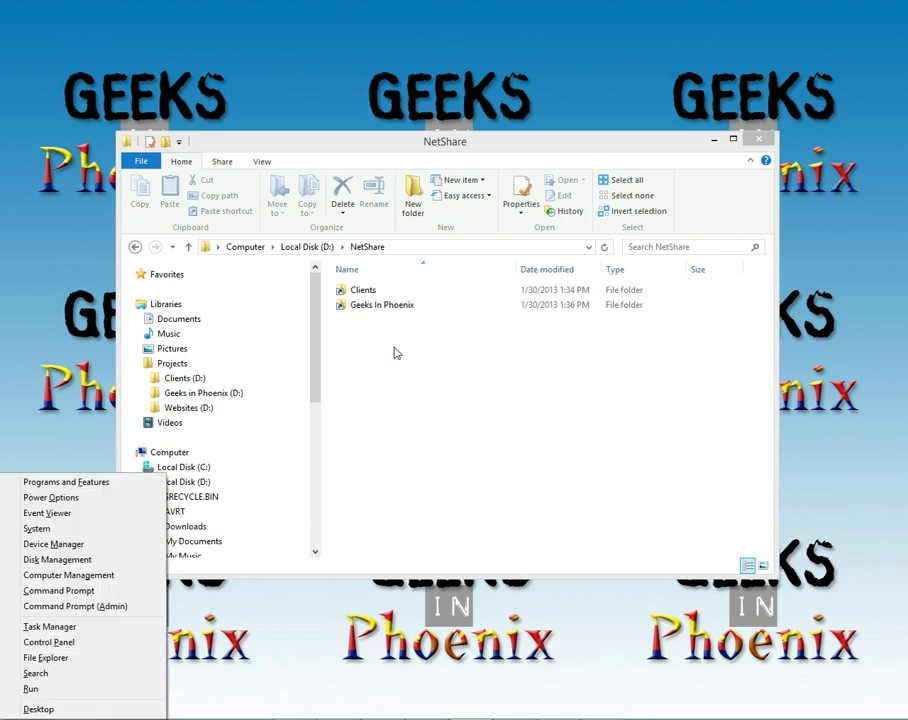
pyautogui.click(64, 606)
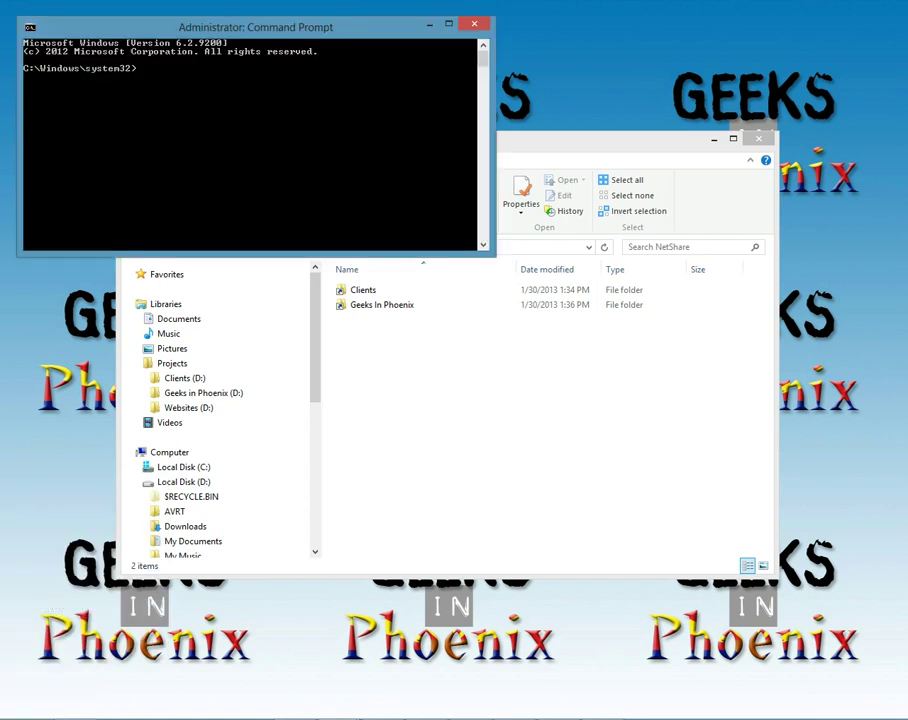
pyautogui.moveTo(383, 36); pyautogui.dragTo(533, 251)
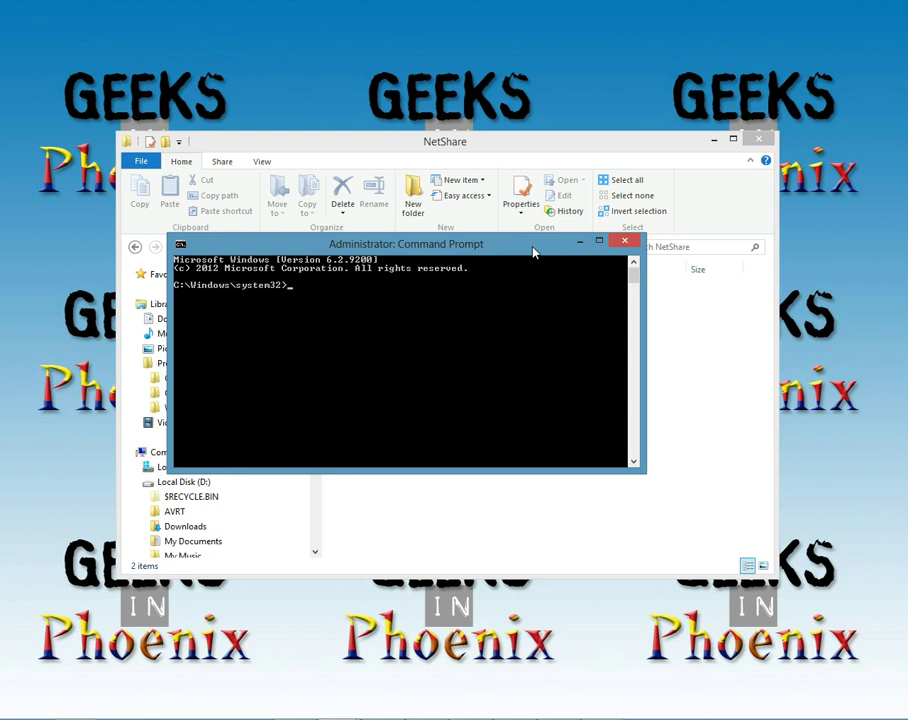
# Run mklink /? to list the /D, /H and /J link options
pyautogui.write('mklink / ?')
pyautogui.press('BackSpace')
pyautogui.write('/?')
pyautogui.press('Return')
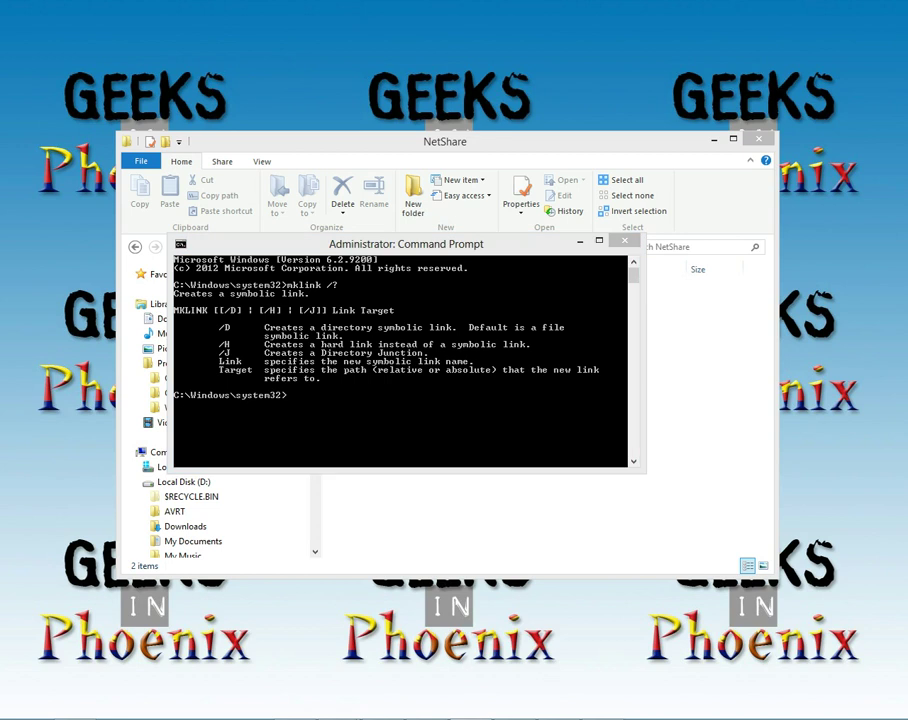
# Paste and run mklink /d linking D:\Netshare\Websites to \\geek1\storage\web sites
pyautogui.click(347, 403)
pyautogui.rightClick(348, 403)
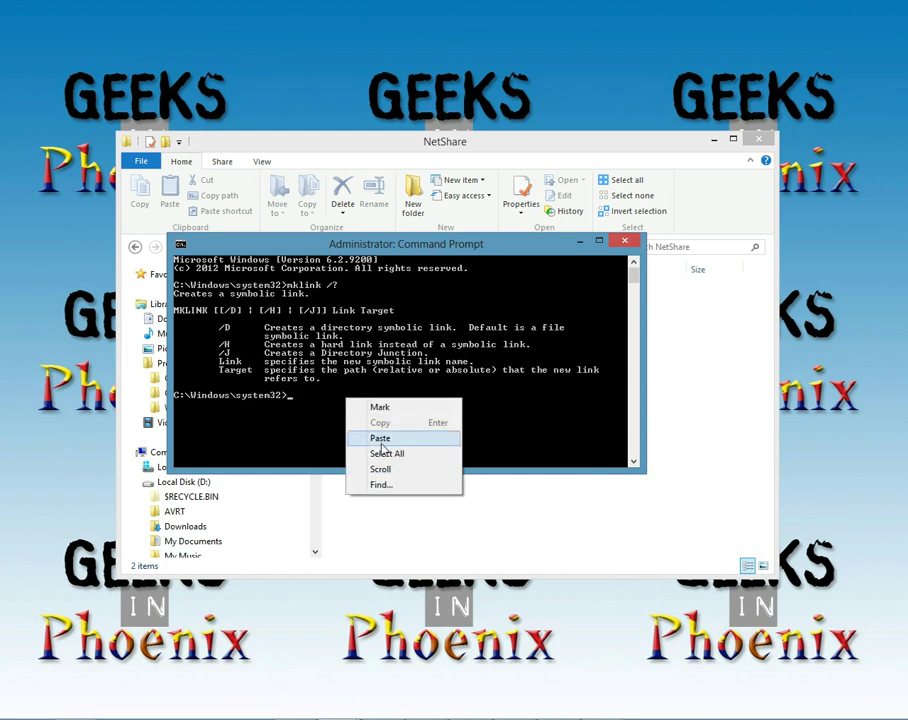
pyautogui.click(376, 438)
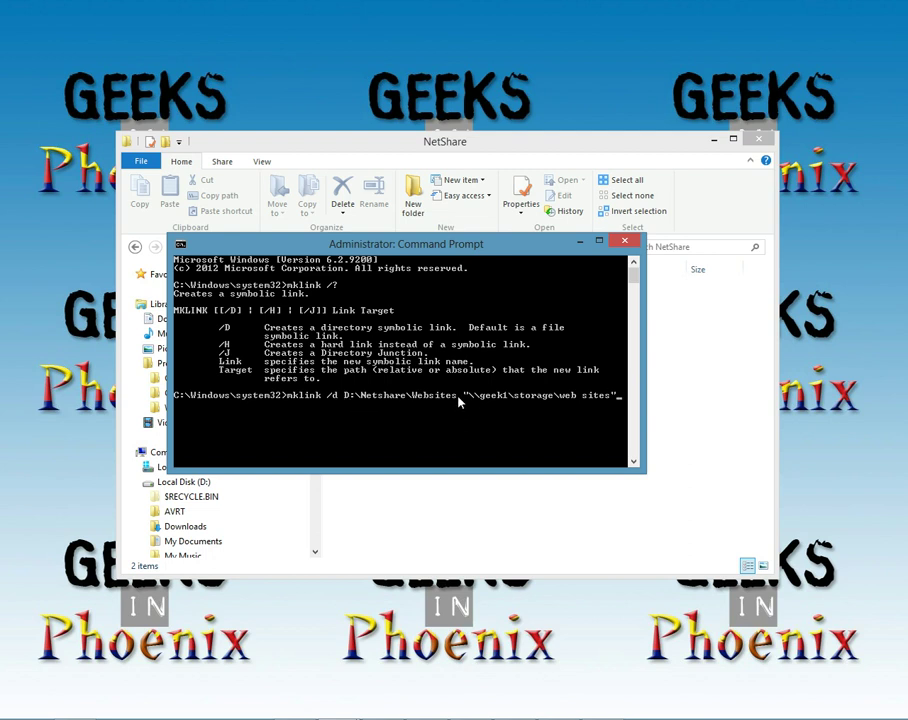
pyautogui.moveTo(483, 252)
pyautogui.mouseDown()
pyautogui.moveTo(499, 326)
pyautogui.moveTo(588, 422)
pyautogui.moveTo(517, 330)
pyautogui.moveTo(491, 251)
pyautogui.mouseUp()
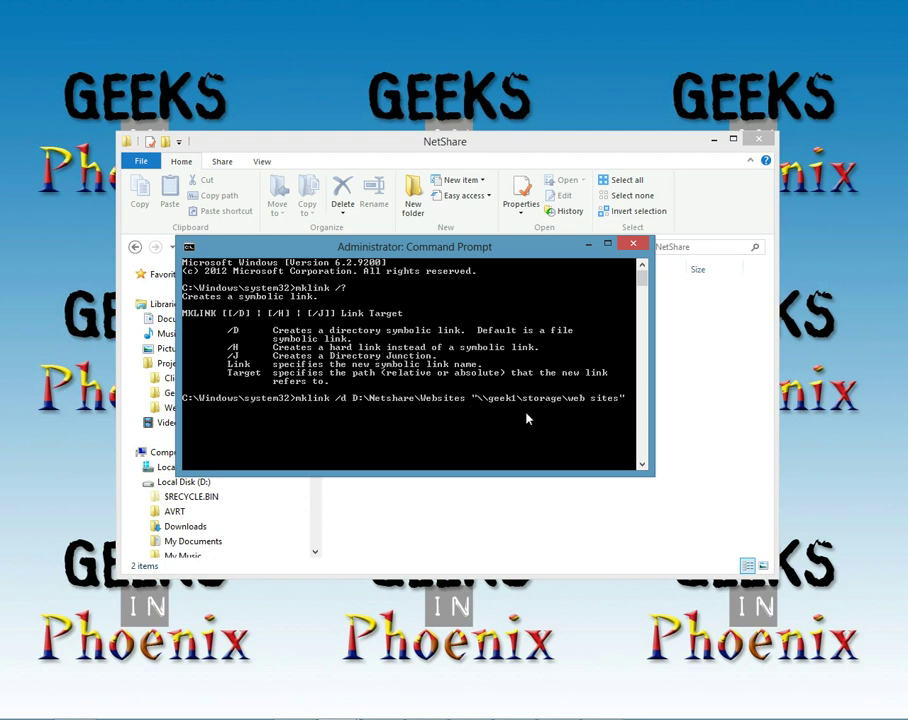
pyautogui.press('Return')
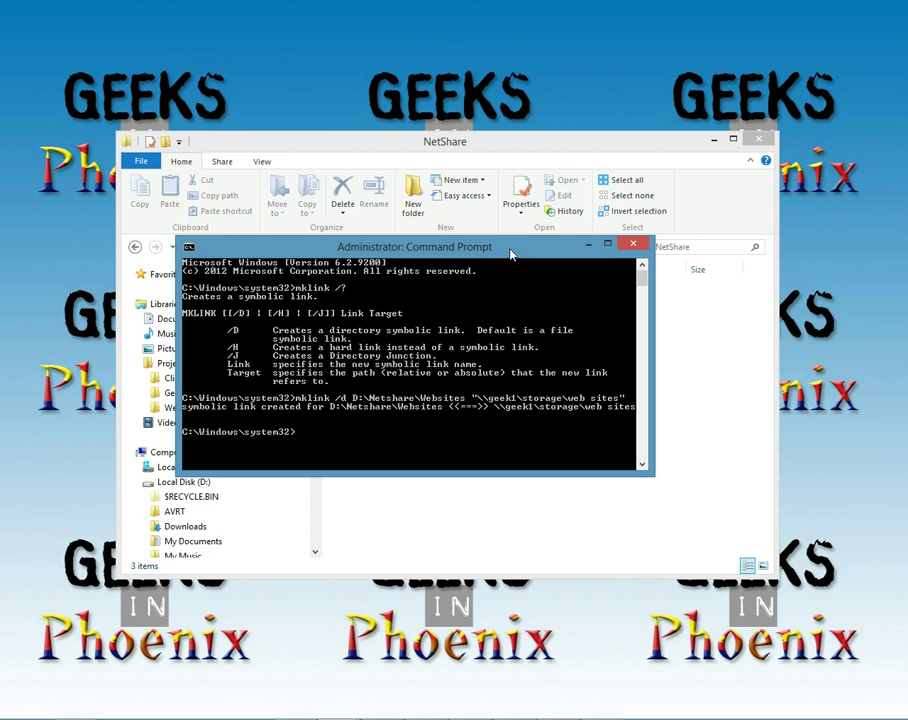
# Open the Projects library showing Websites (42), Clients (31) and Geeks in Phoenix (20)
pyautogui.click(497, 146)
pyautogui.click(417, 306)
pyautogui.keyDown('shift'); pyautogui.click(377, 320); pyautogui.keyUp('shift')
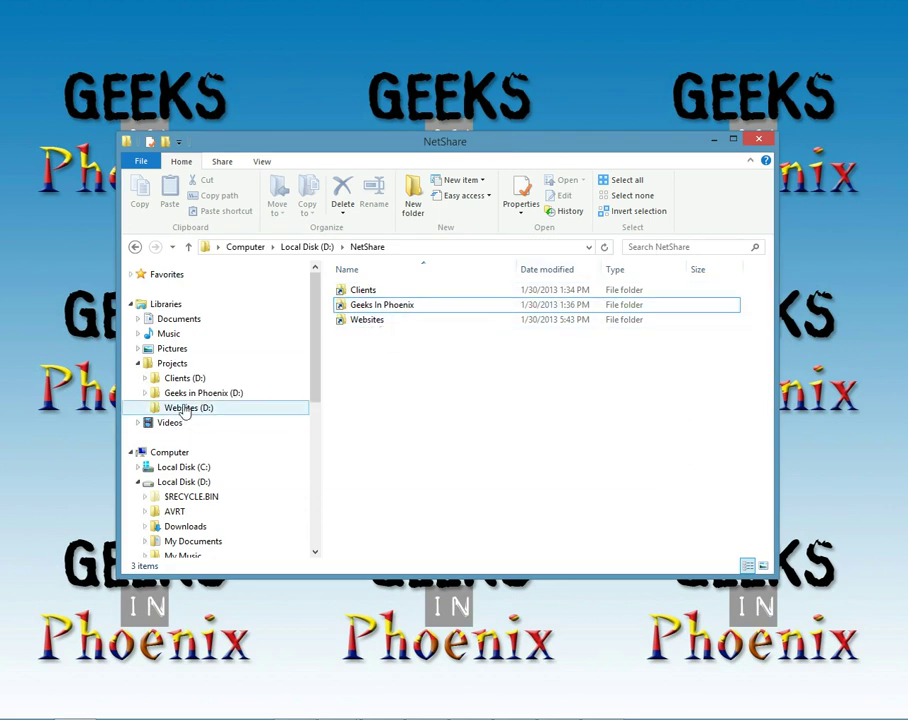
pyautogui.click(170, 365)
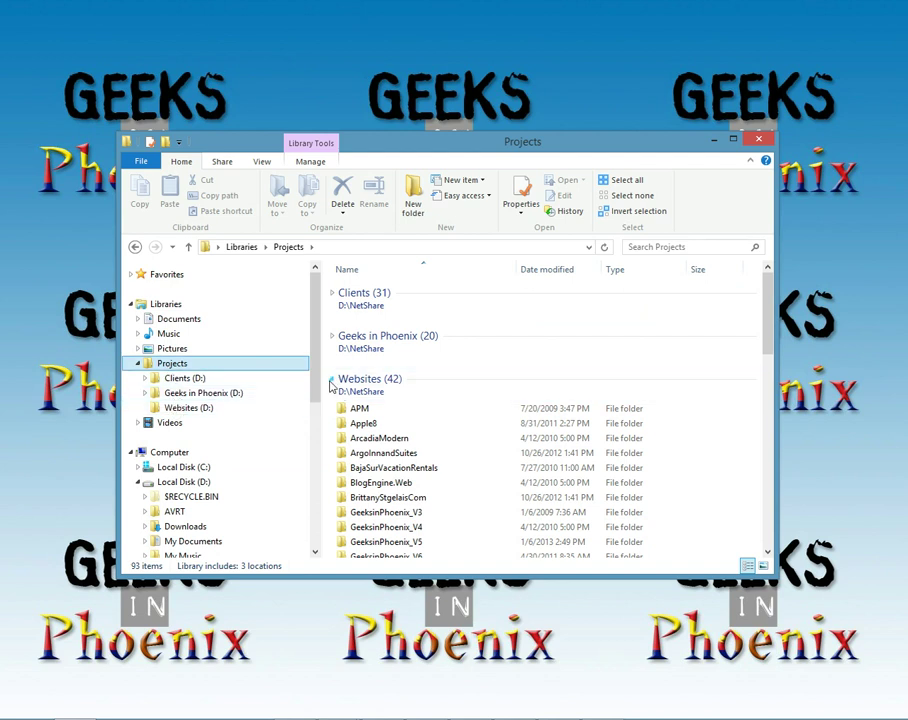
pyautogui.click(332, 383)
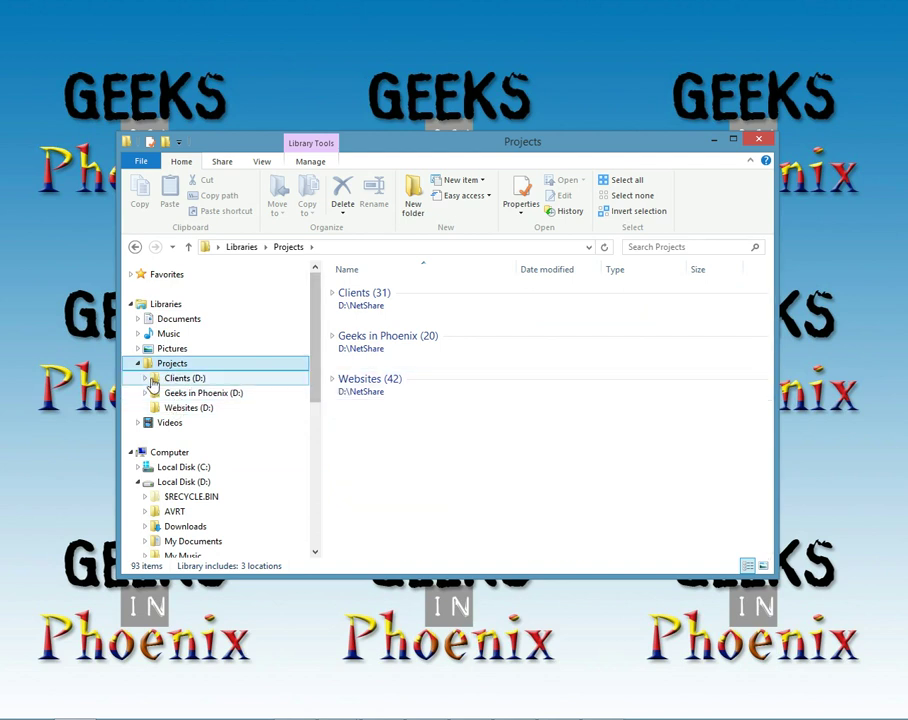
pyautogui.click(158, 305)
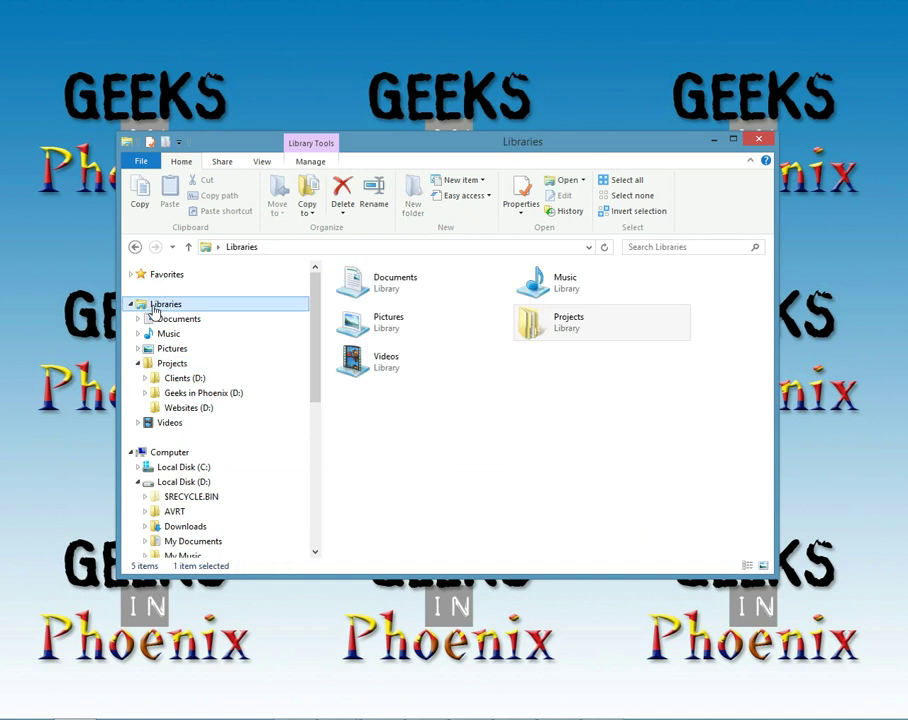
pyautogui.doubleClick(536, 331)
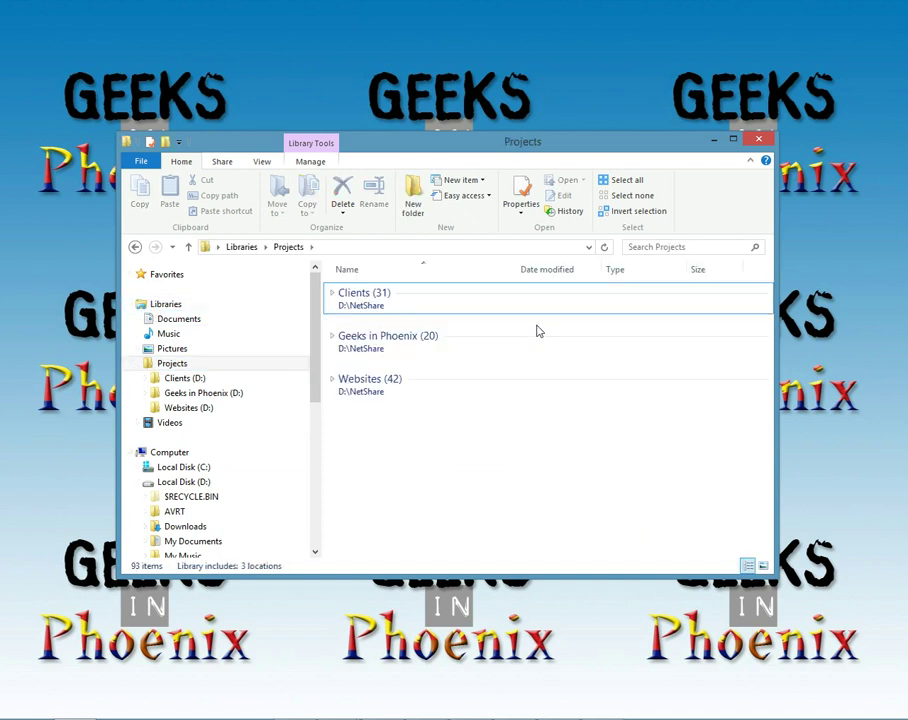